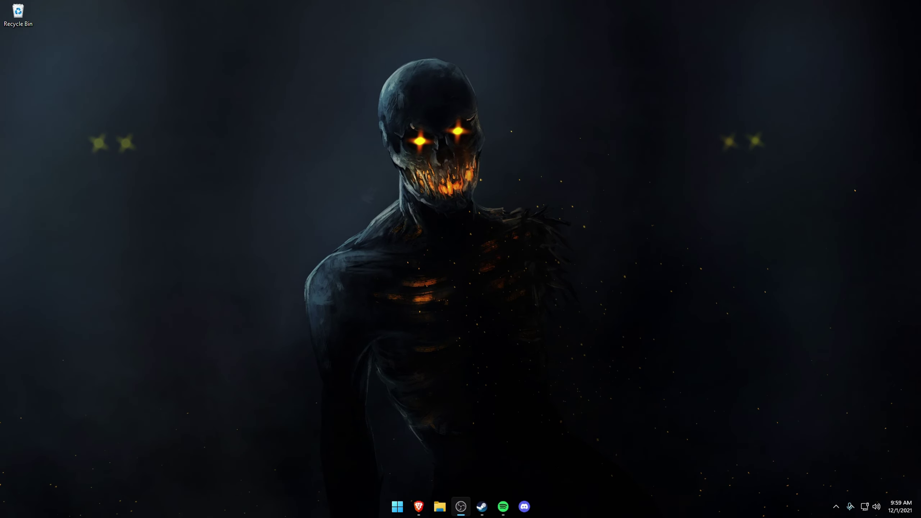
- On NVIDIA's driver download page, choose GeForce, GeForce 10 Series and GeForce GTX 1060
{"action": "left_click", "coordinate": [418, 507]}
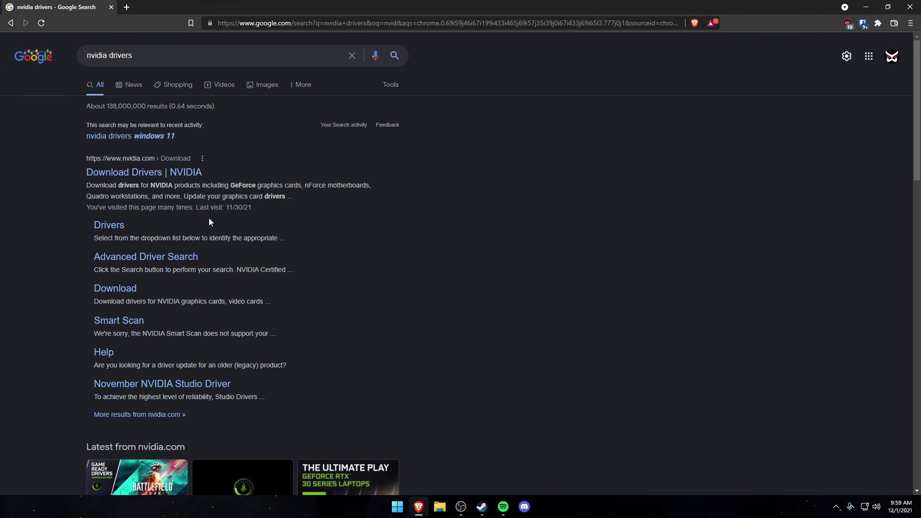
{"action": "left_click", "coordinate": [155, 173]}
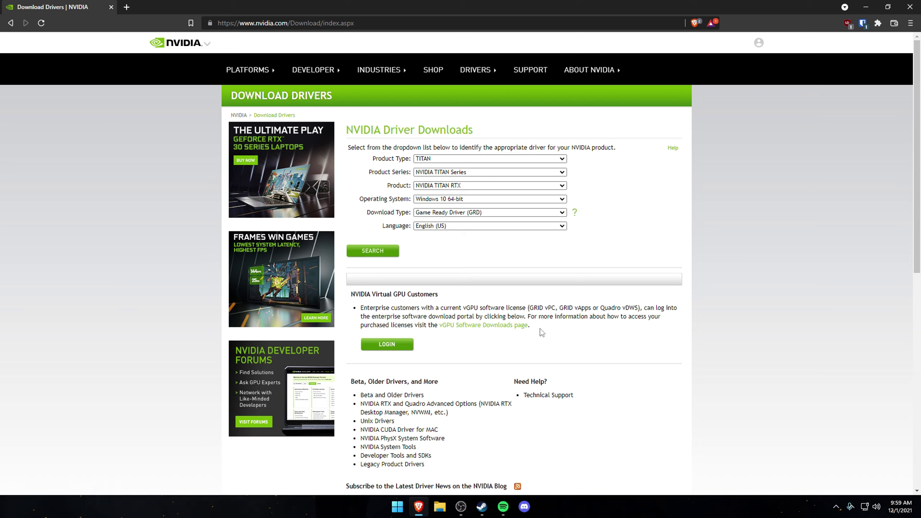
{"action": "left_click", "coordinate": [440, 159]}
{"action": "left_click", "coordinate": [443, 169]}
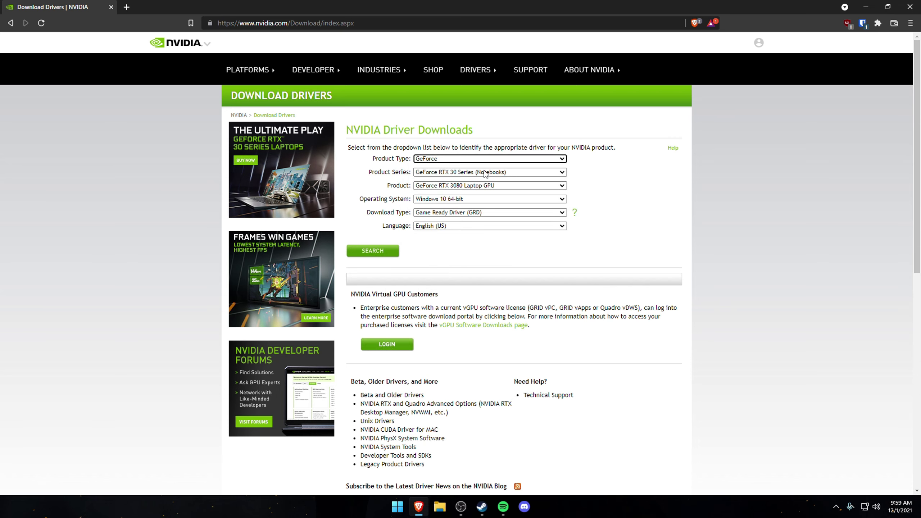
{"action": "left_click", "coordinate": [468, 172]}
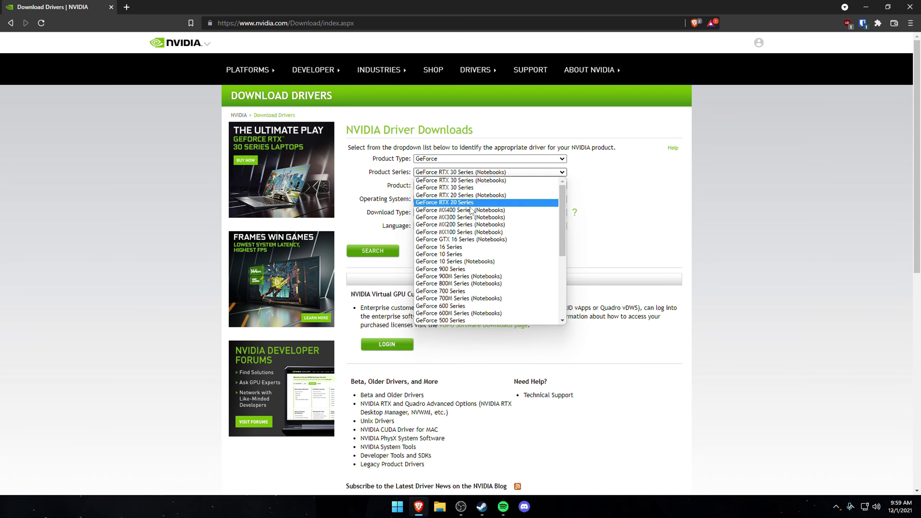
{"action": "left_click", "coordinate": [465, 255]}
{"action": "left_click", "coordinate": [468, 185]}
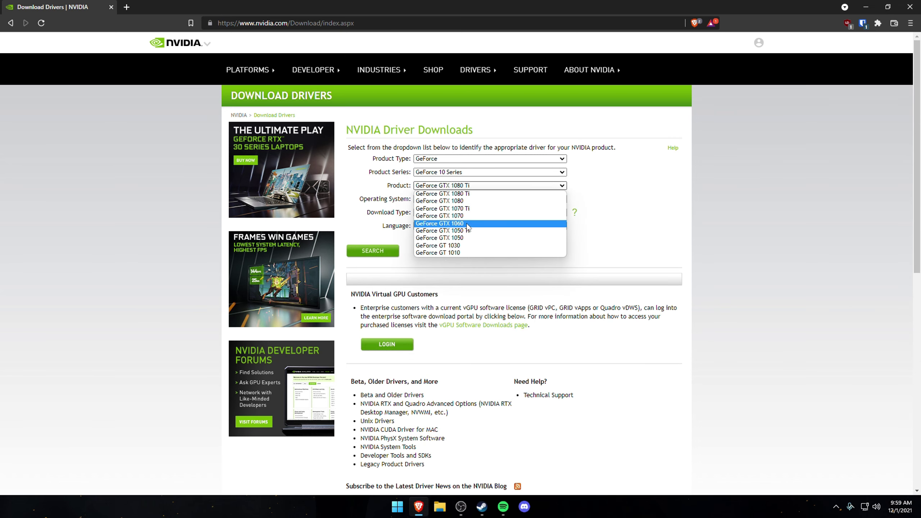
{"action": "left_click", "coordinate": [457, 222]}
- Search for the matching driver and highlight version number 497.09 on the results page
{"action": "left_click", "coordinate": [365, 251]}
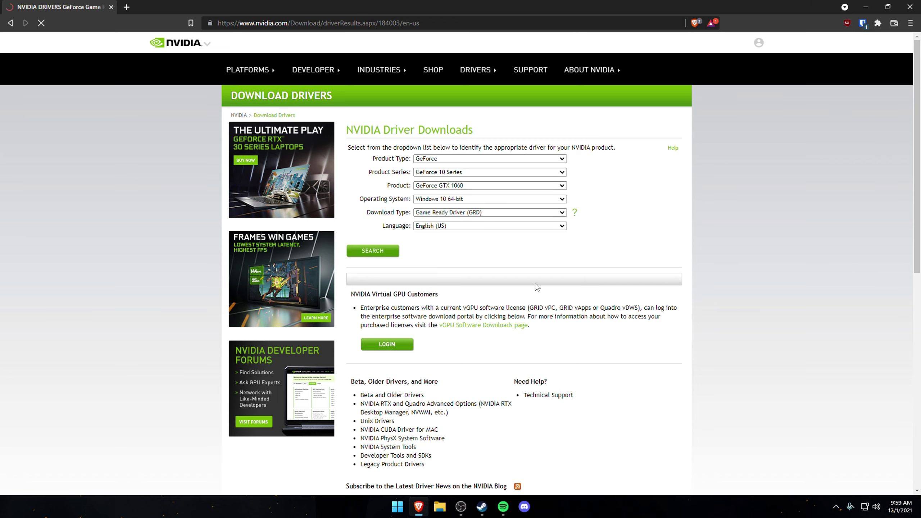
{"action": "double_click", "coordinate": [411, 147]}
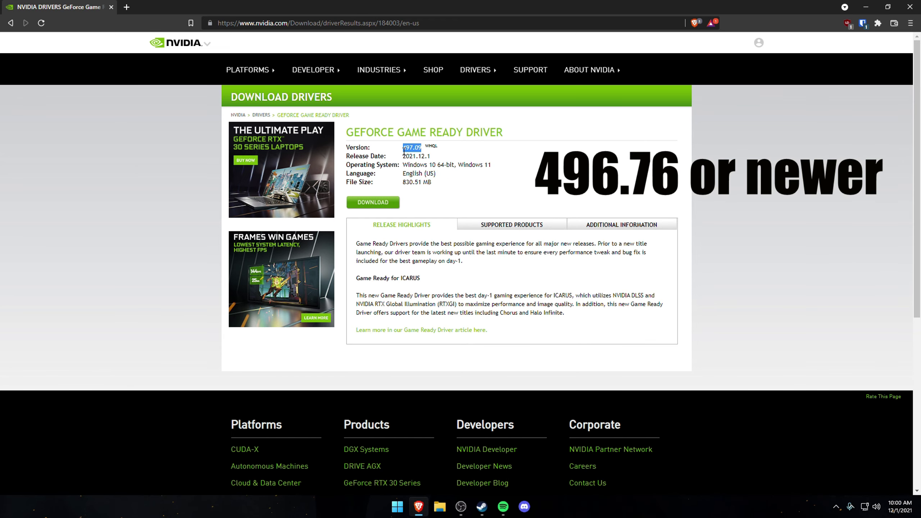
{"action": "left_click", "coordinate": [410, 150]}
{"action": "left_click_drag", "start_coordinate": [403, 148], "coordinate": [421, 148]}
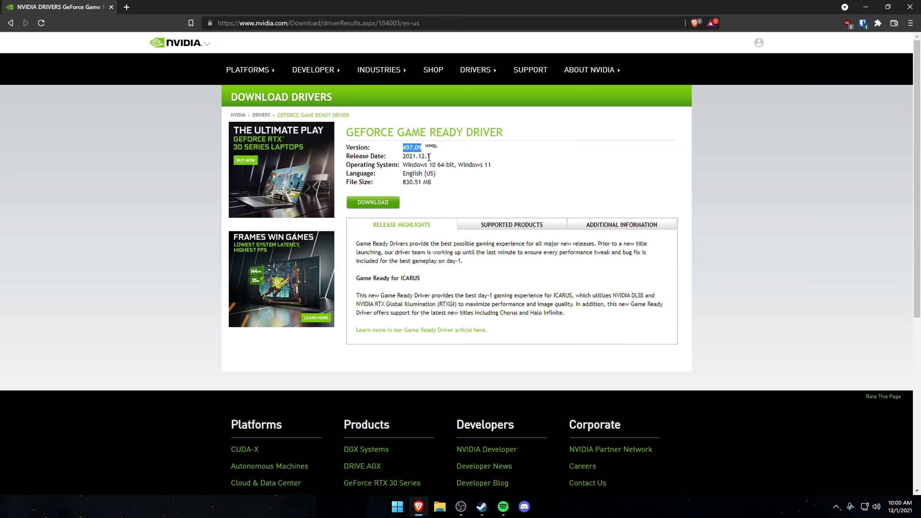
{"action": "left_click", "coordinate": [504, 150]}
- Close Brave and launch NVIDIA Control Panel from the desktop's full right-click menu
{"action": "left_click", "coordinate": [910, 6]}
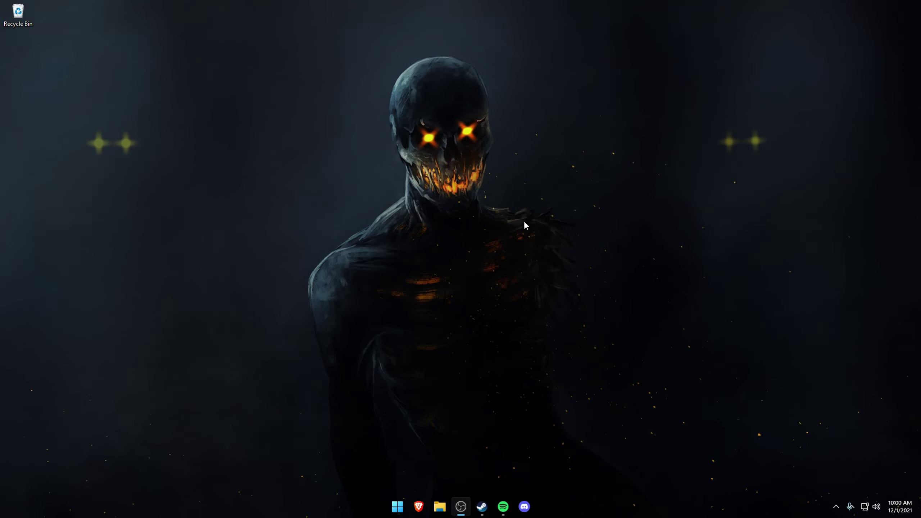
{"action": "right_click", "coordinate": [518, 212]}
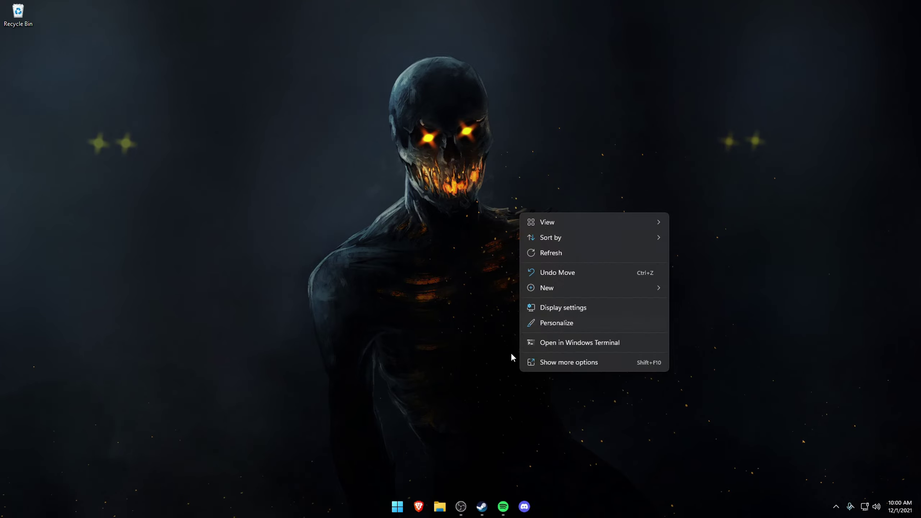
{"action": "left_click", "coordinate": [571, 364]}
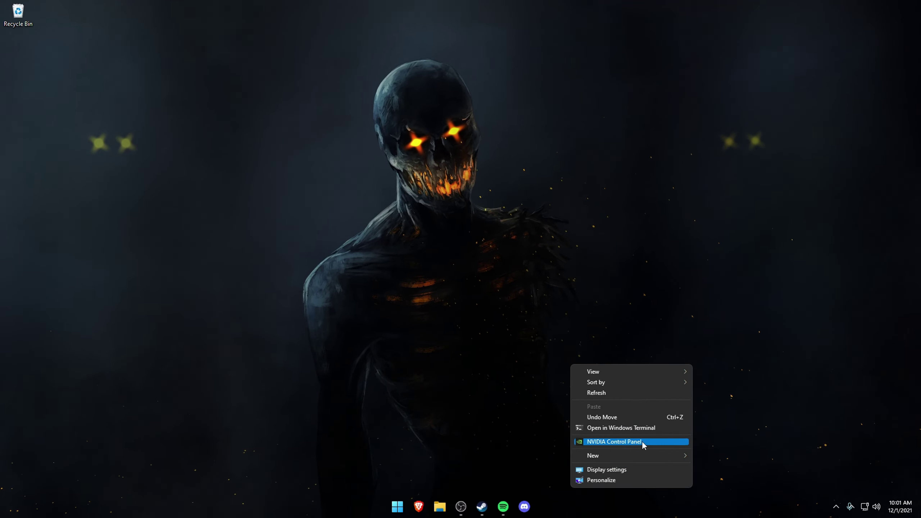
{"action": "right_click", "coordinate": [433, 270]}
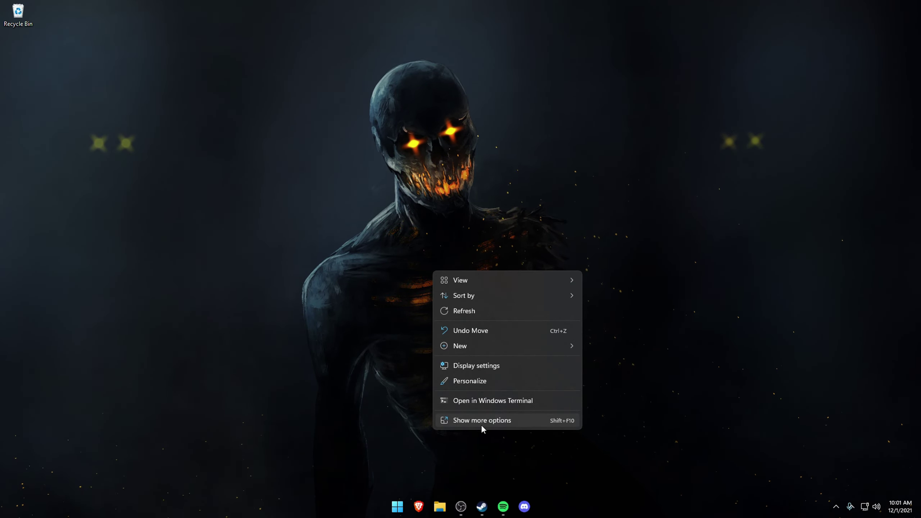
{"action": "left_click", "coordinate": [482, 424]}
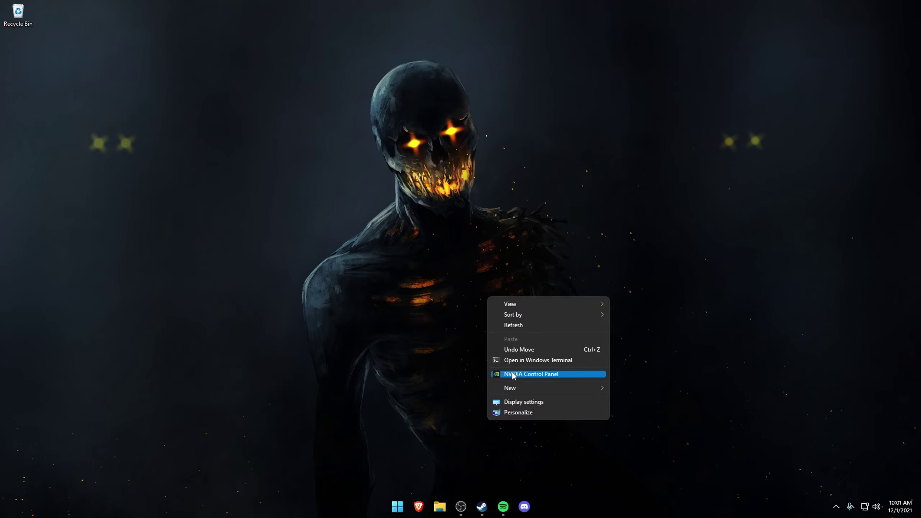
{"action": "left_click", "coordinate": [547, 373]}
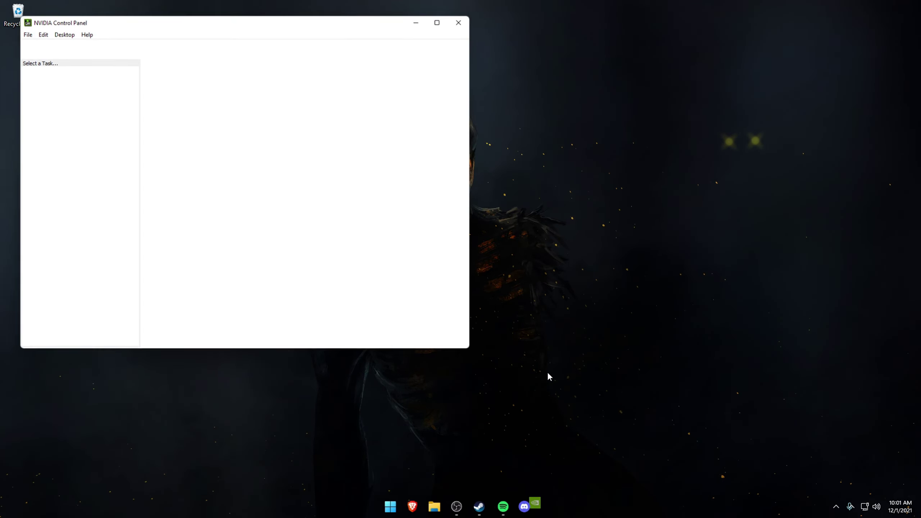
- Open Manage 3D settings, centre the window, and select Image Scaling to read its description
{"action": "left_click", "coordinate": [80, 87]}
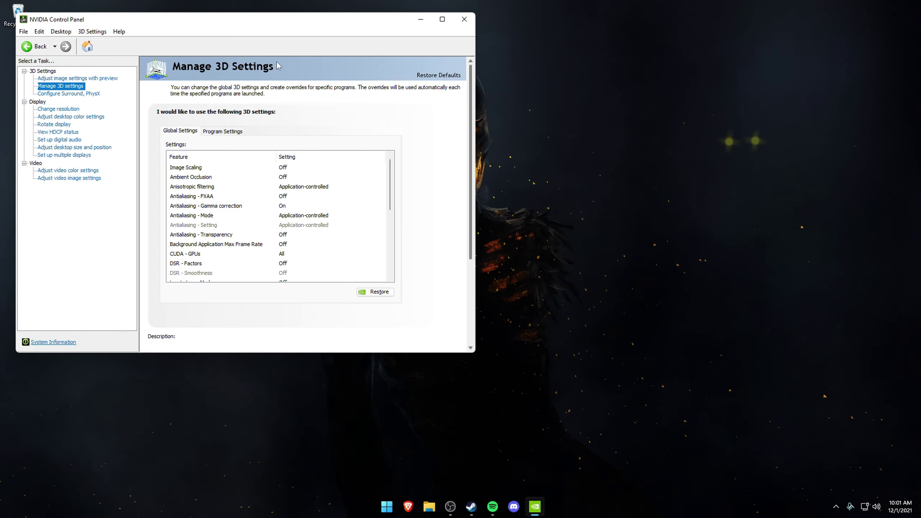
{"action": "left_click_drag", "start_coordinate": [279, 26], "coordinate": [467, 85]}
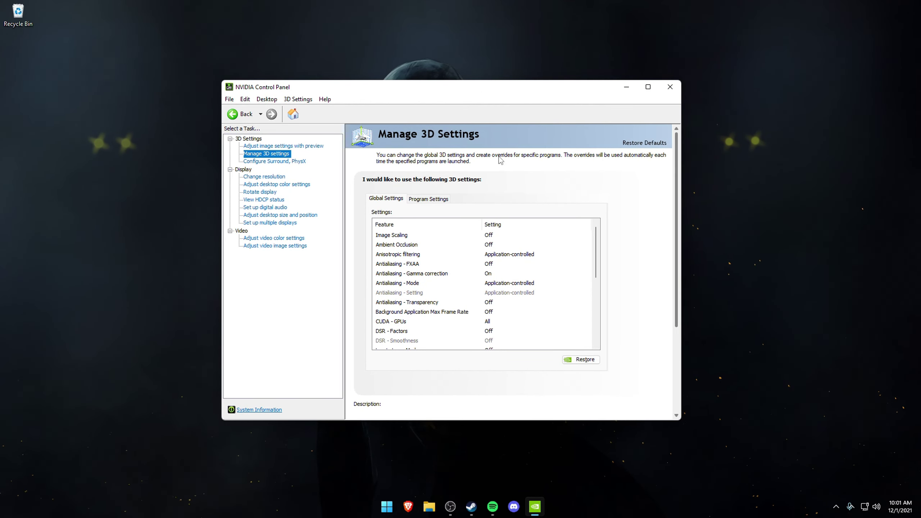
{"action": "left_click", "coordinate": [406, 236]}
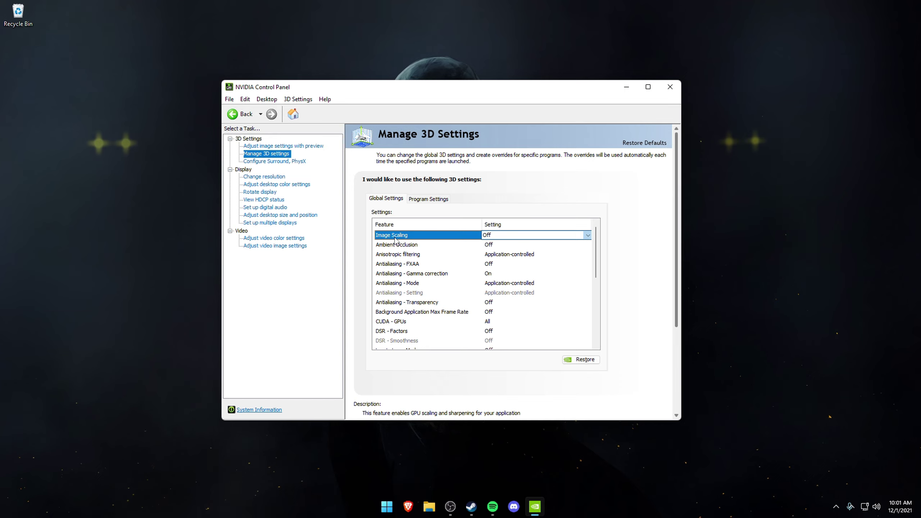
{"action": "scroll", "coordinate": [638, 377], "scroll_direction": "down", "scroll_amount": 2}
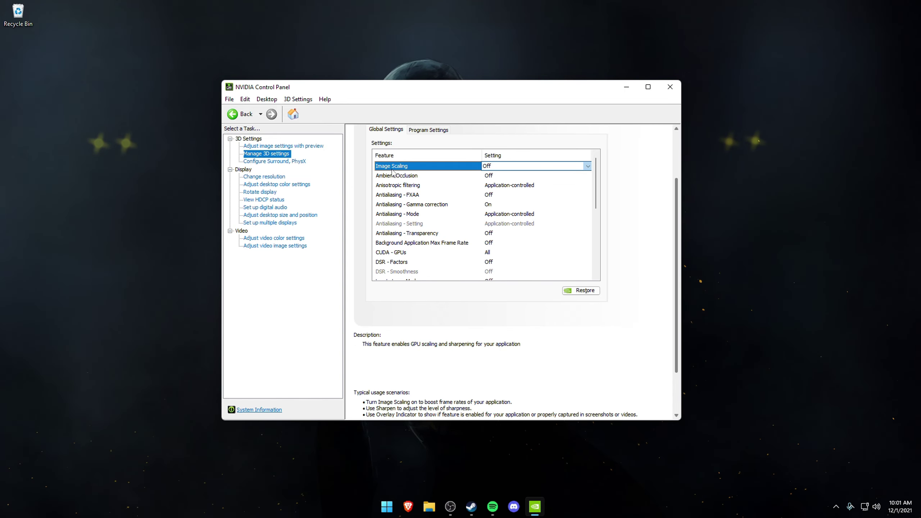
{"action": "scroll", "coordinate": [630, 370], "scroll_direction": "down", "scroll_amount": 2}
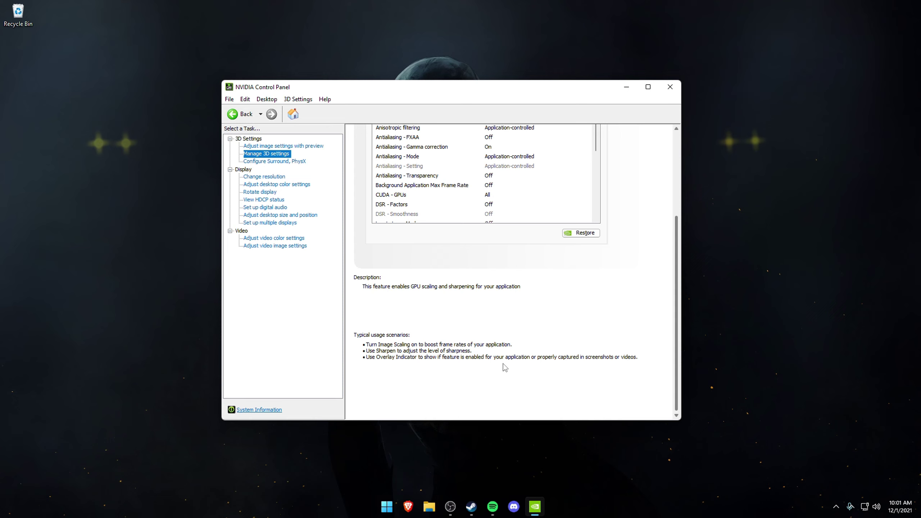
{"action": "scroll", "coordinate": [625, 353], "scroll_direction": "up", "scroll_amount": 3}
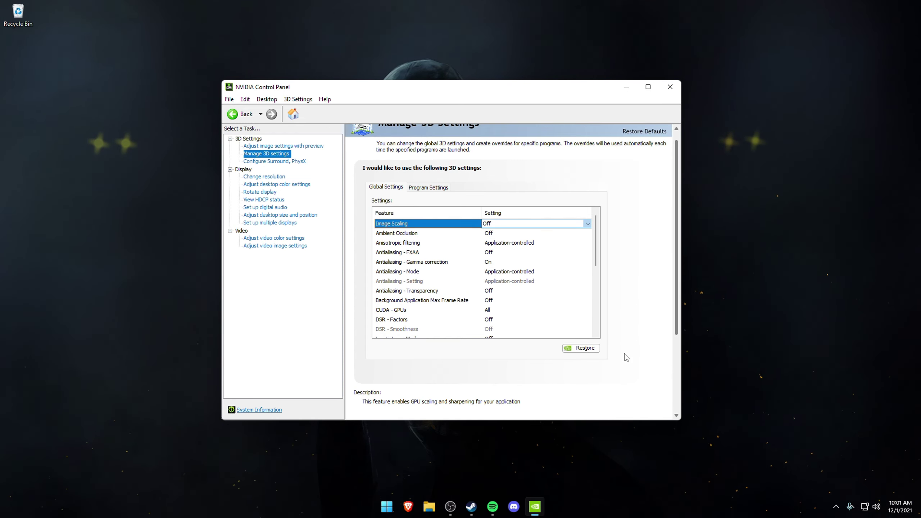
- Set Image Scaling to On (GPU Scaling & Sharpening) with the Sharpen slider at 20%
{"action": "left_click", "coordinate": [588, 223]}
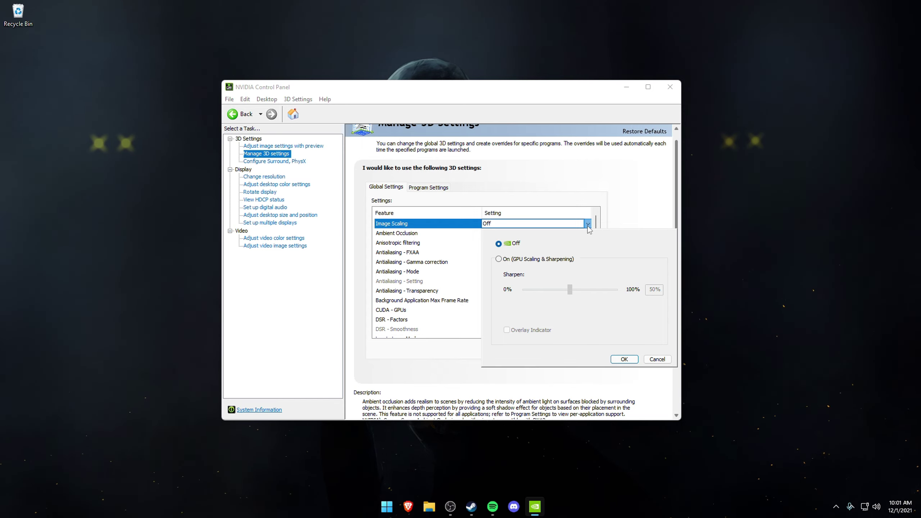
{"action": "left_click", "coordinate": [536, 260]}
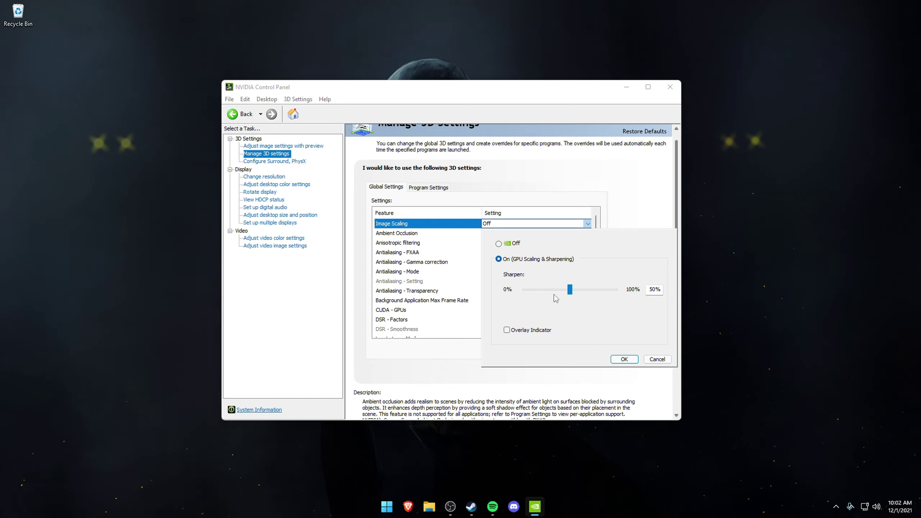
{"action": "mouse_move", "coordinate": [558, 291]}
{"action": "left_mouse_down"}
{"action": "mouse_move", "coordinate": [534, 291]}
{"action": "mouse_move", "coordinate": [545, 291]}
{"action": "left_mouse_up"}
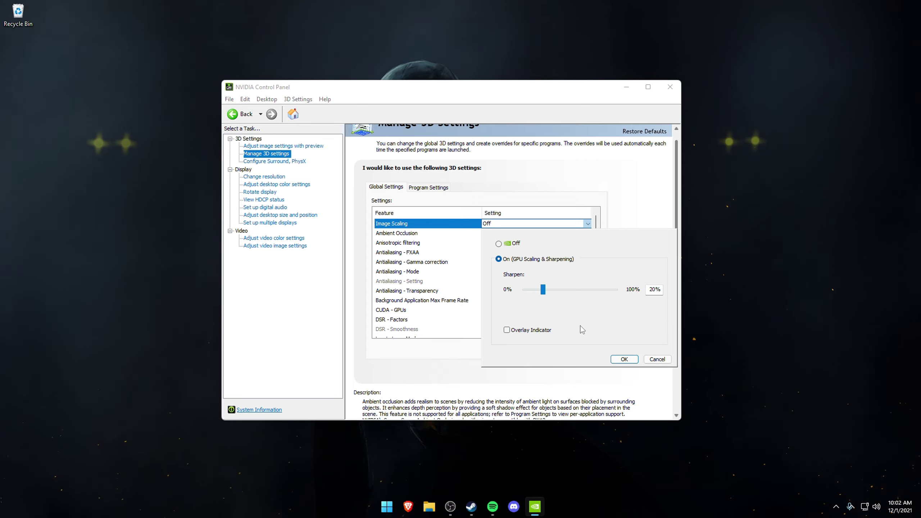
- Tick the Overlay Indicator checkbox in the Image Scaling options
{"action": "left_click", "coordinate": [532, 330]}
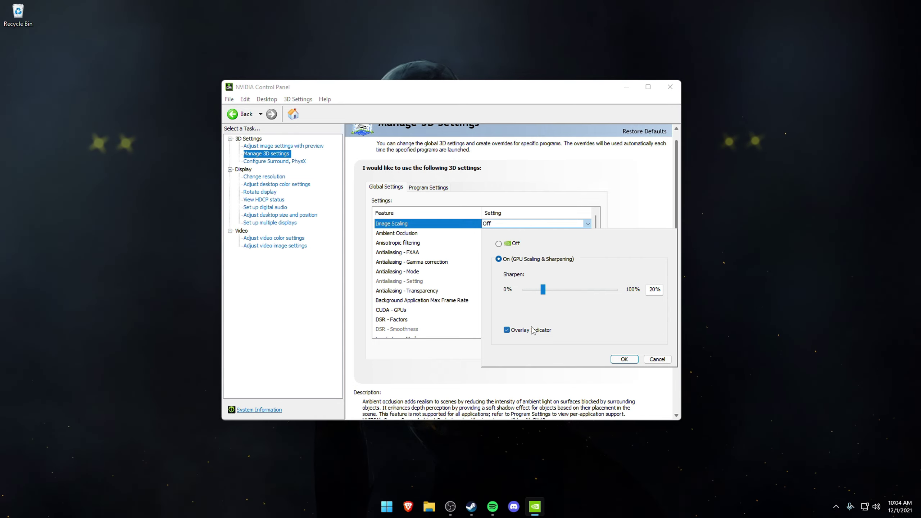
- Confirm the Image Scaling options with OK so the global settings list shows On
{"action": "left_click", "coordinate": [627, 360]}
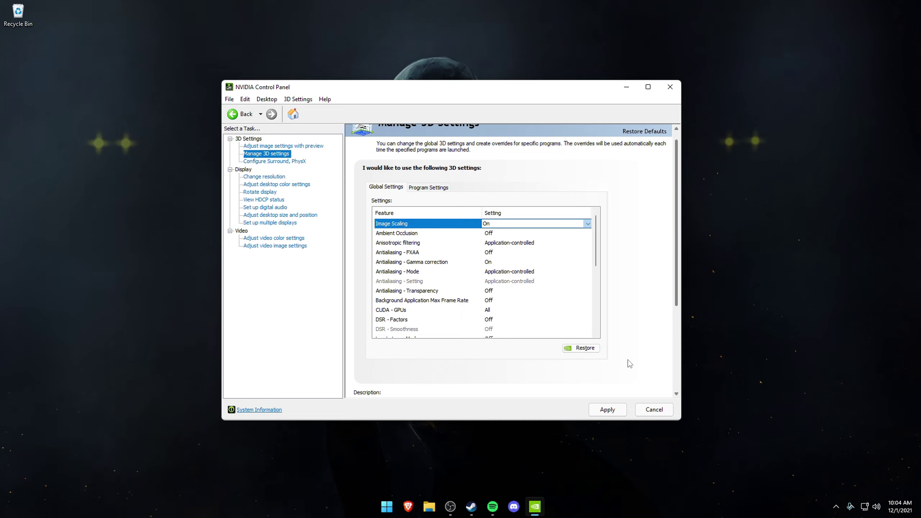